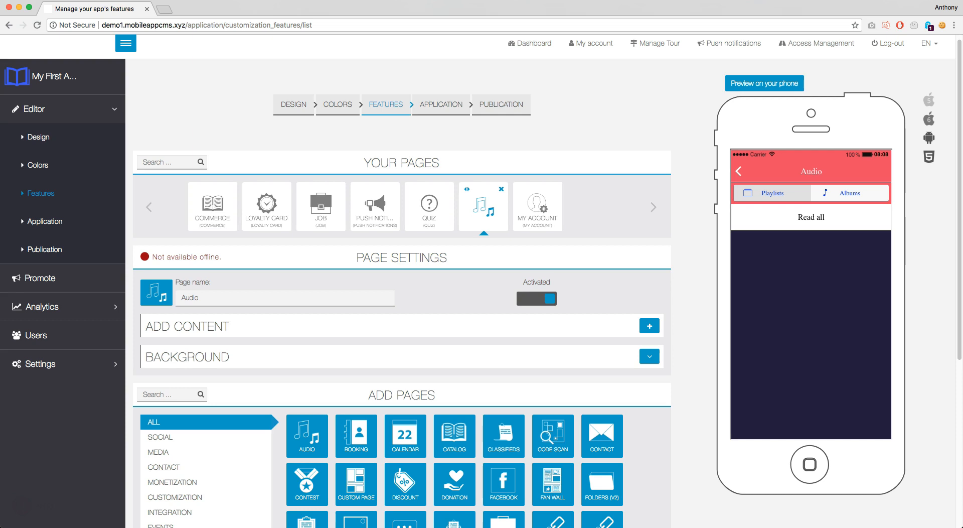
Start a new playlist on the Audio page and title it "My Awesome Playlist".
{"action": "left_click", "coordinate": [649, 325]}
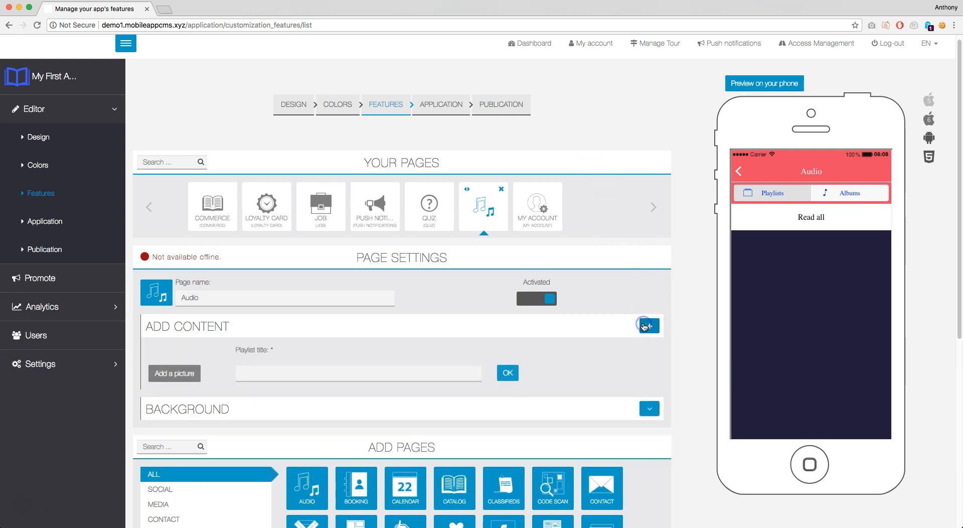
{"action": "left_click", "coordinate": [362, 373]}
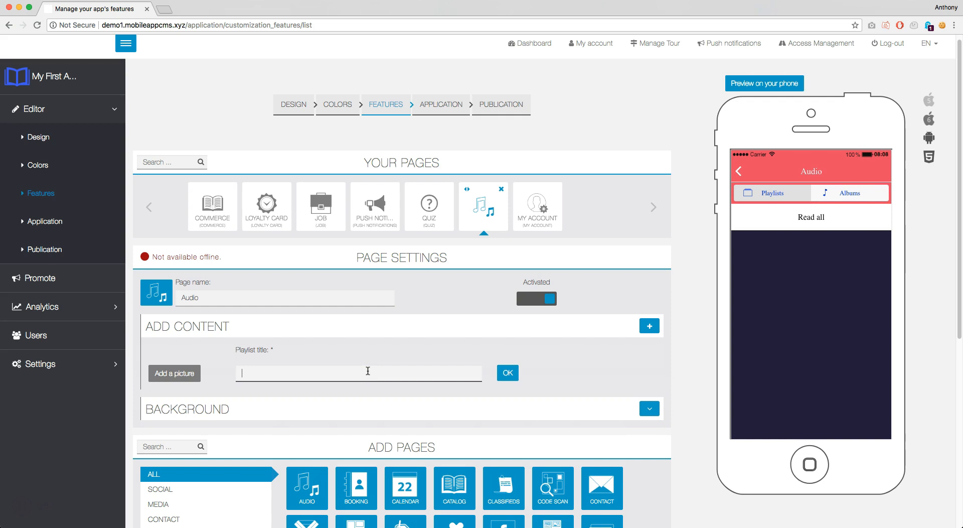
{"action": "left_click", "coordinate": [376, 367]}
{"action": "type", "text": "My Awesome Playlist"}
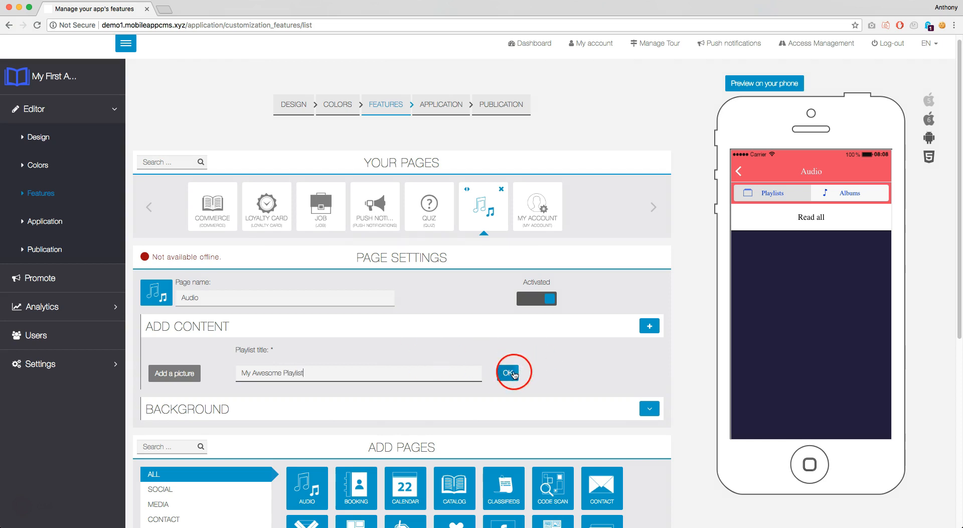
Add Senate.jpg as the playlist picture with the crop area moved to the middle of the image, and save the playlist.
{"action": "left_click", "coordinate": [175, 373]}
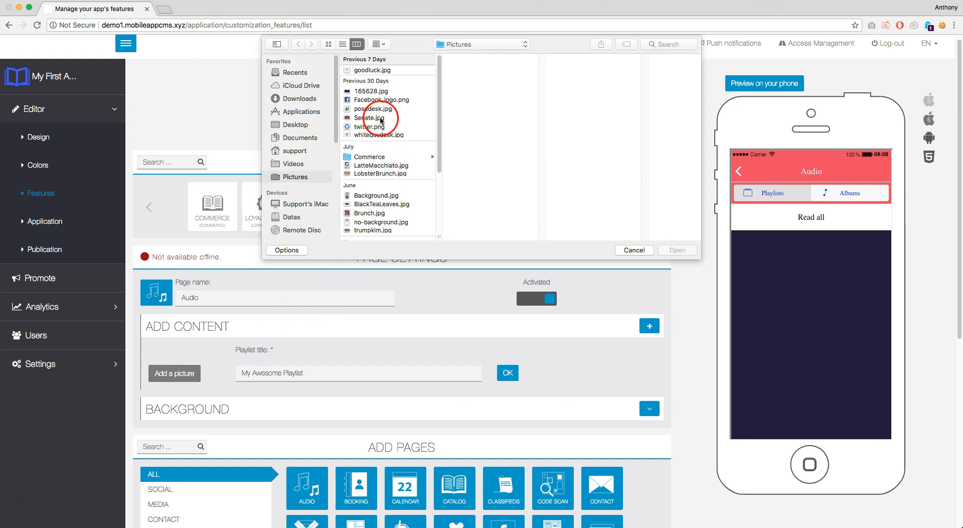
{"action": "left_click", "coordinate": [381, 119]}
{"action": "left_click", "coordinate": [686, 253]}
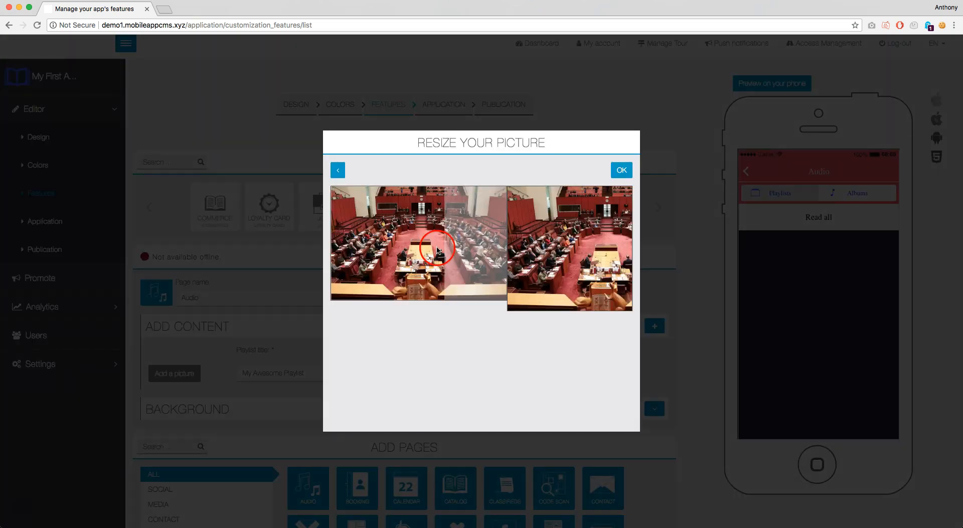
{"action": "left_click_drag", "start_coordinate": [418, 251], "coordinate": [451, 252]}
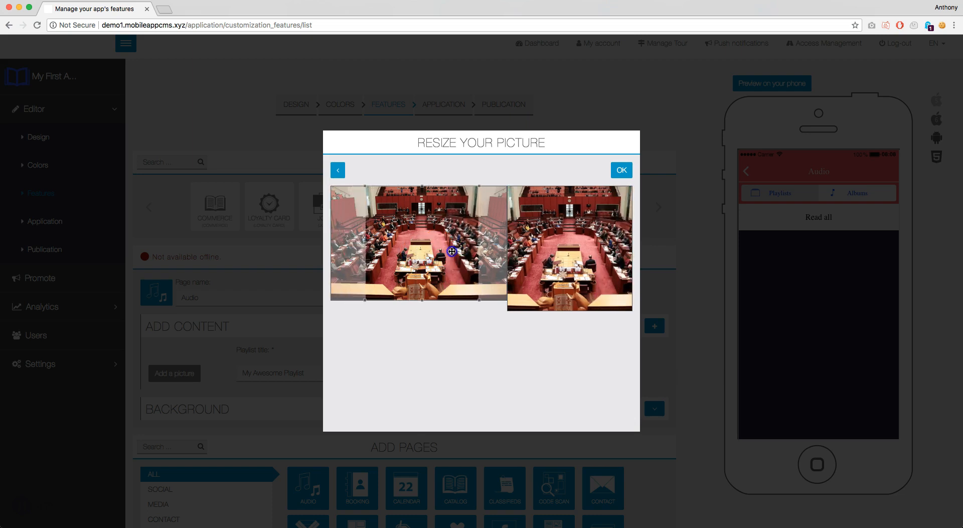
{"action": "left_click", "coordinate": [622, 169]}
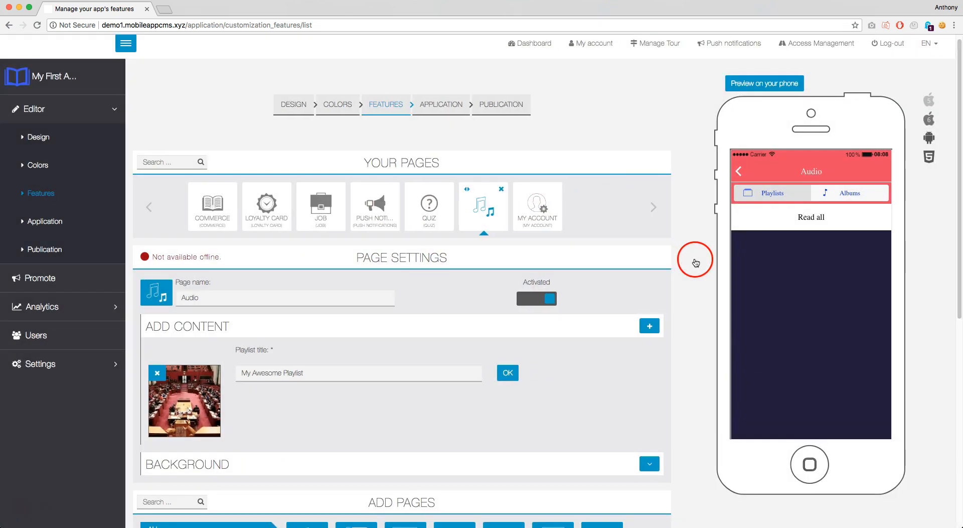
{"action": "left_click", "coordinate": [507, 372]}
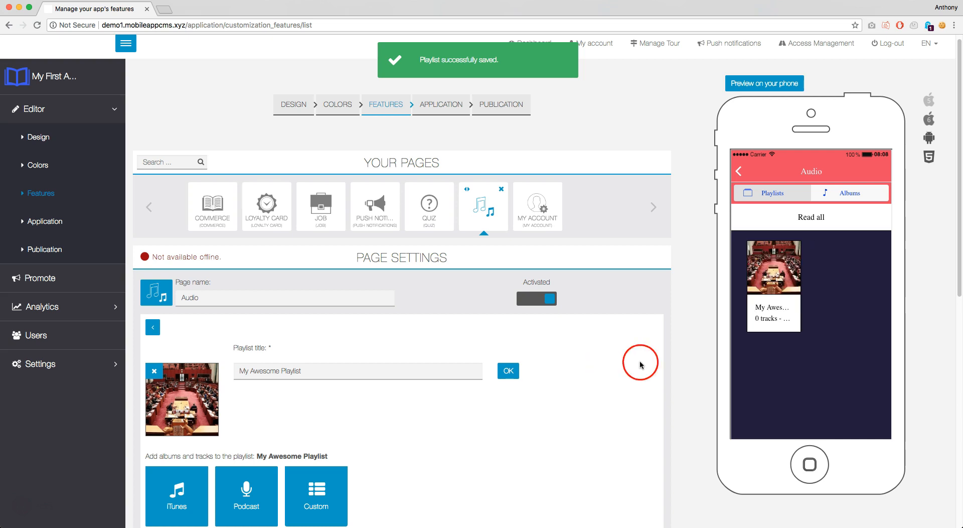
Search iTunes for the artist Beyoncé to add music to the playlist.
{"action": "scroll", "coordinate": [562, 392], "scroll_direction": "down", "scroll_amount": 5}
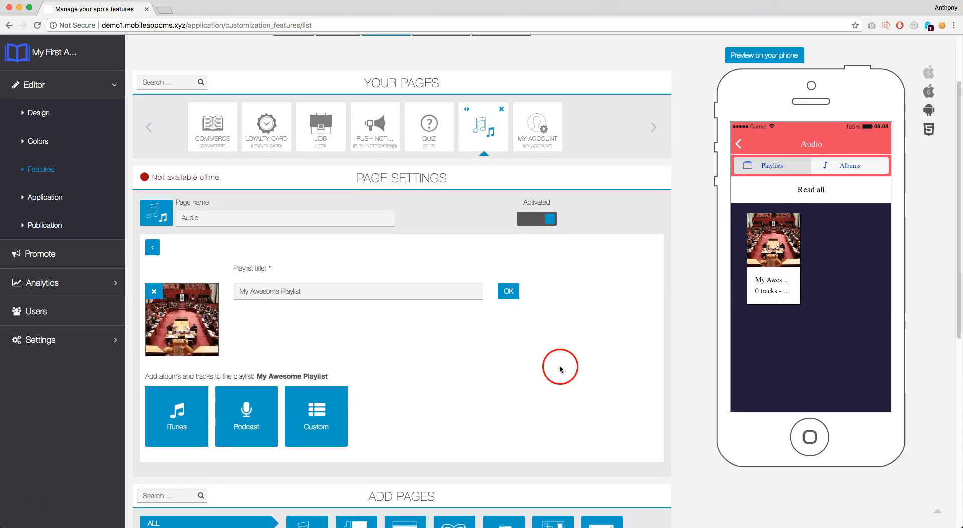
{"action": "left_click", "coordinate": [170, 389]}
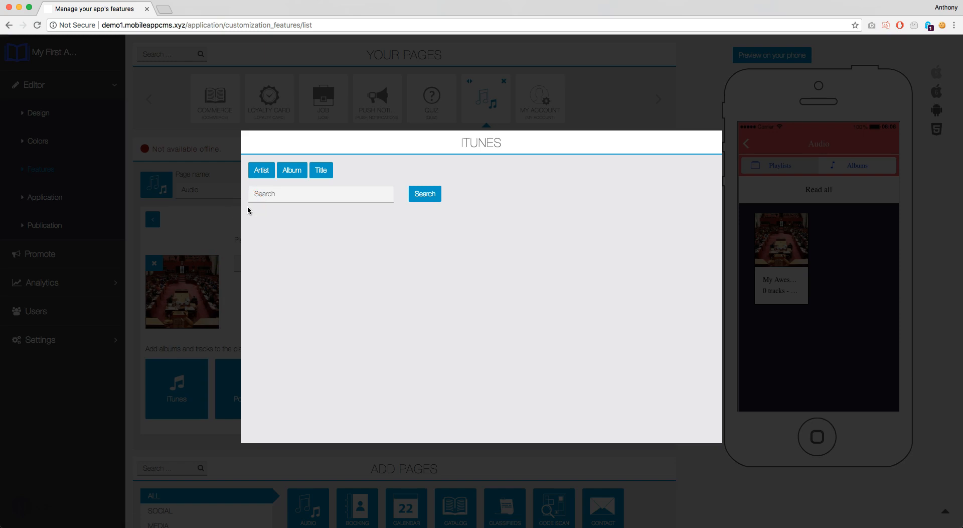
{"action": "left_click", "coordinate": [274, 194]}
{"action": "type", "text": "Beyonce"}
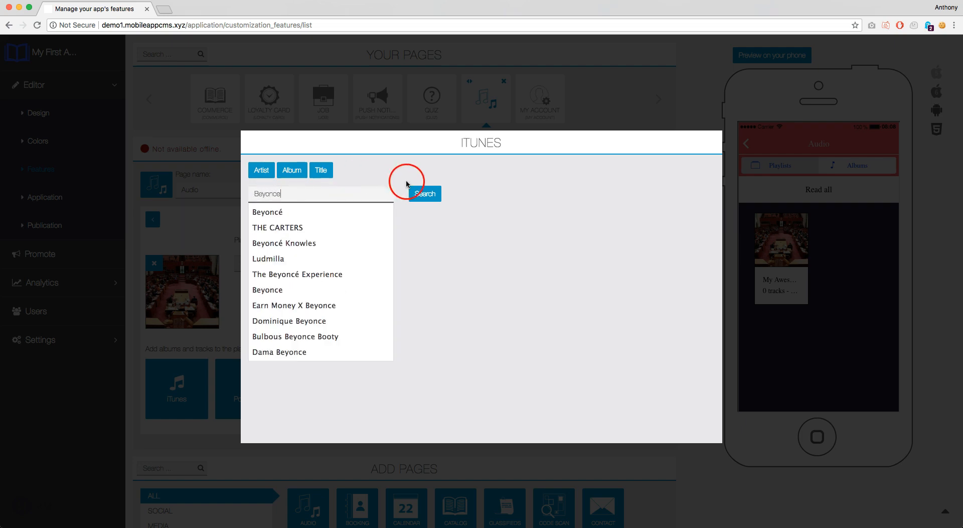
{"action": "left_click", "coordinate": [328, 212]}
{"action": "left_click", "coordinate": [425, 193]}
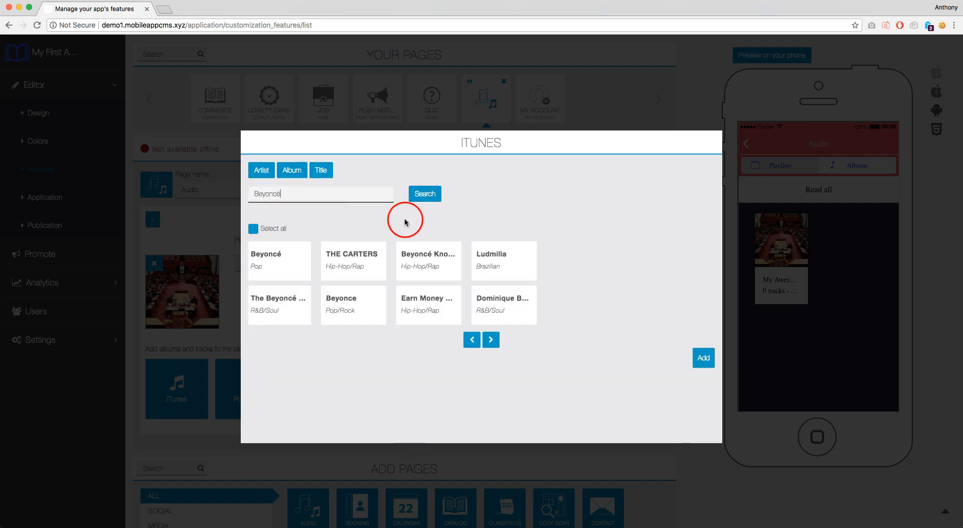
Add the albums "Beyoncé - Single" and "Ring the Alarm - Single" by the artist Beyoncé to the playlist.
{"action": "left_click", "coordinate": [268, 256]}
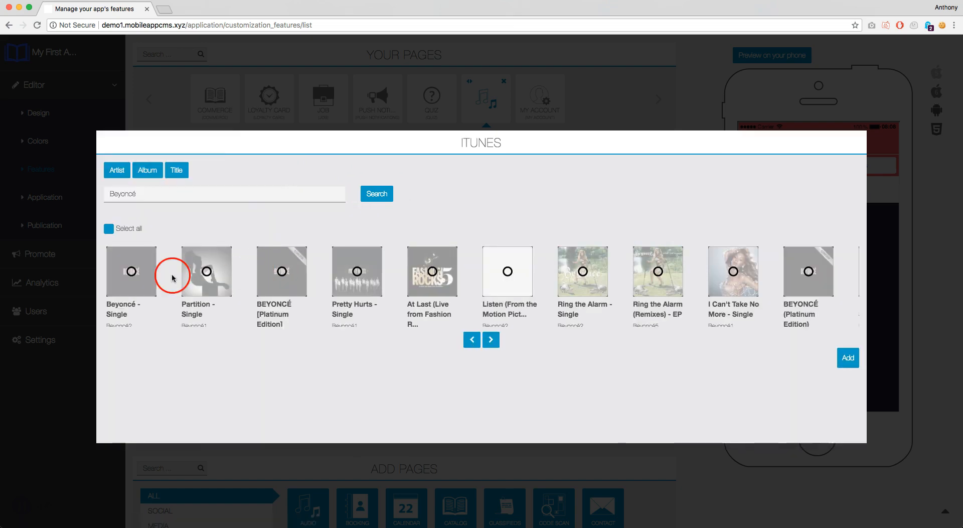
{"action": "left_click", "coordinate": [132, 270]}
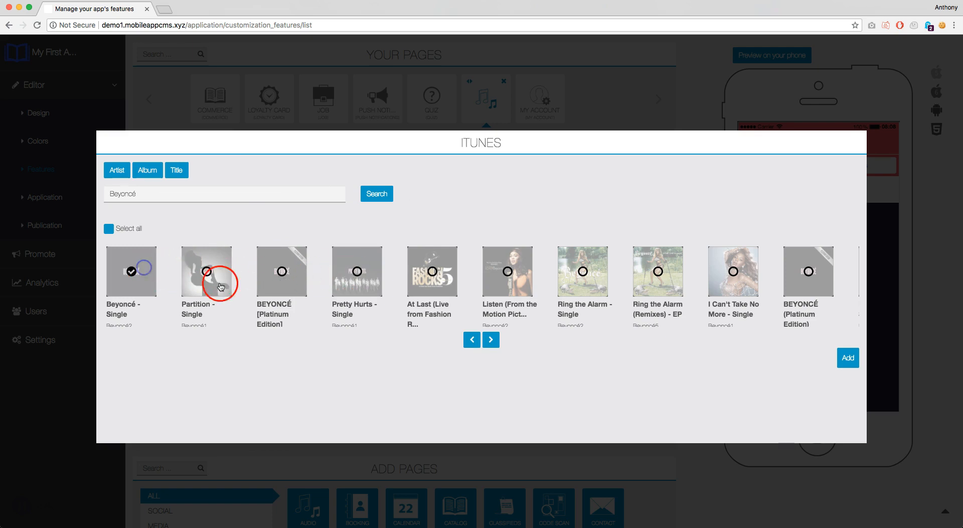
{"action": "left_click", "coordinate": [569, 298]}
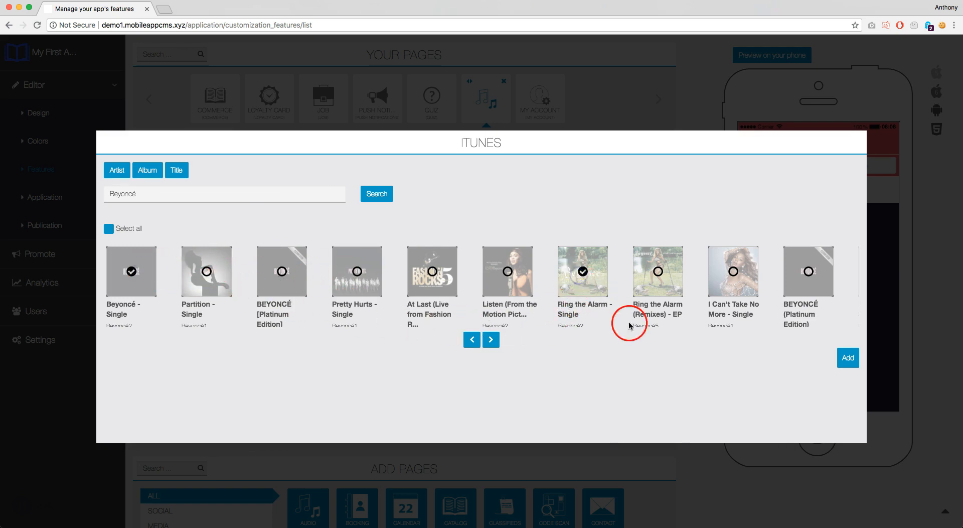
{"action": "left_click", "coordinate": [848, 357]}
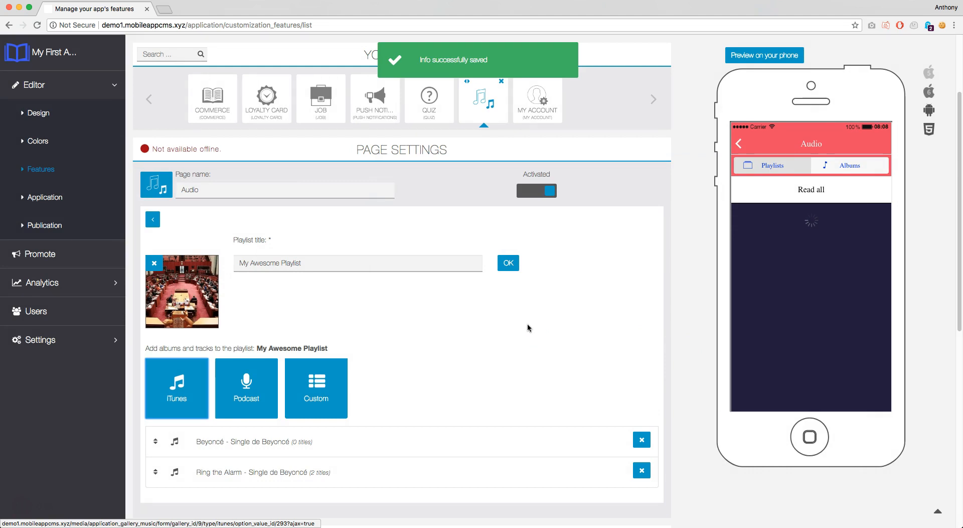
Remove the "Beyoncé - Single" album from the playlist and block the site's request to store files on the device.
{"action": "scroll", "coordinate": [528, 323], "scroll_direction": "down", "scroll_amount": 2}
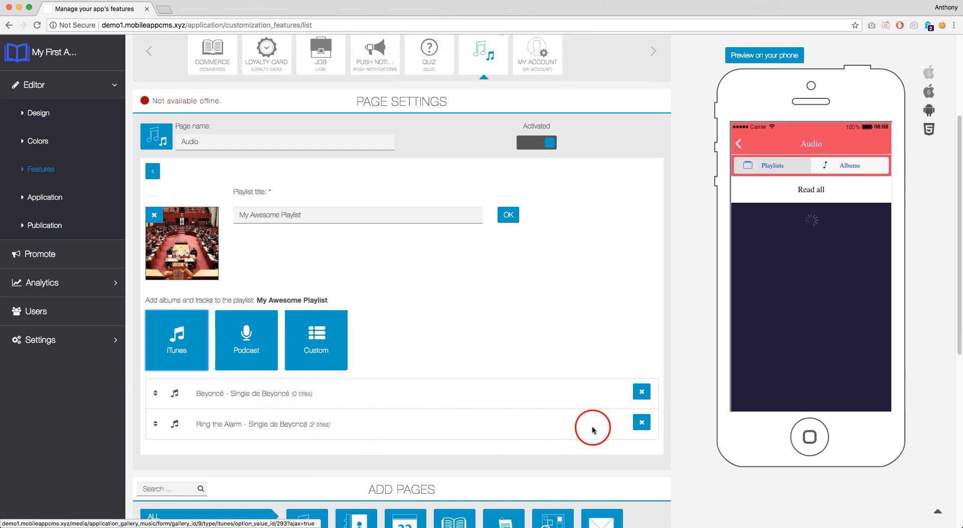
{"action": "left_click", "coordinate": [642, 392]}
{"action": "left_click", "coordinate": [568, 79]}
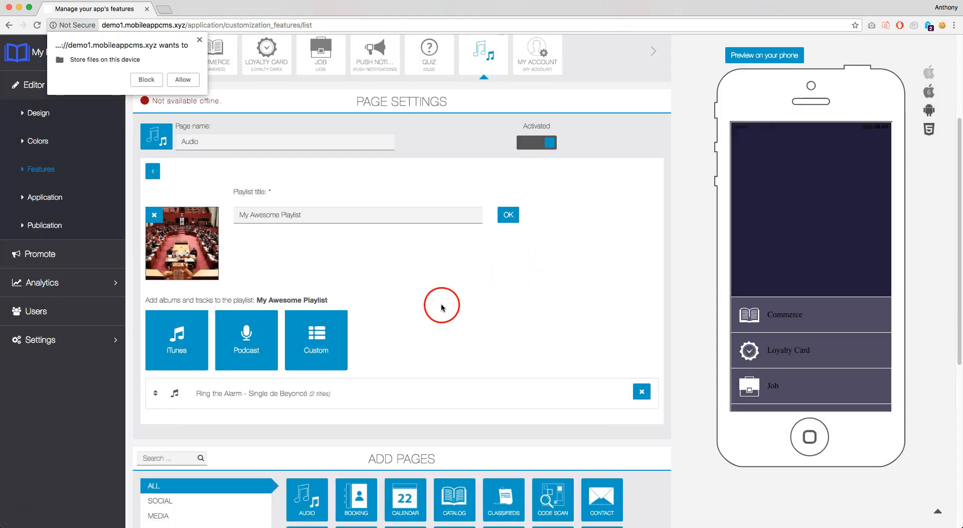
{"action": "left_click", "coordinate": [146, 79]}
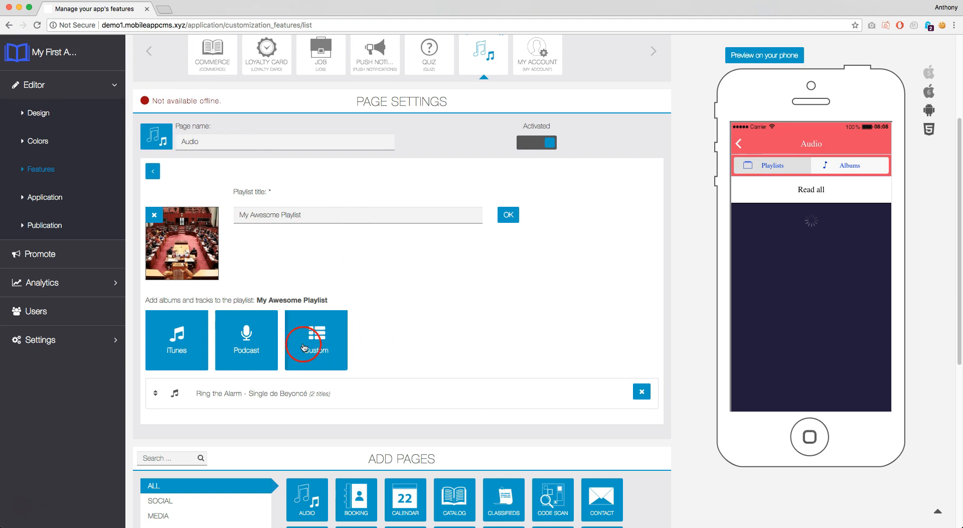
{"action": "left_click", "coordinate": [264, 349]}
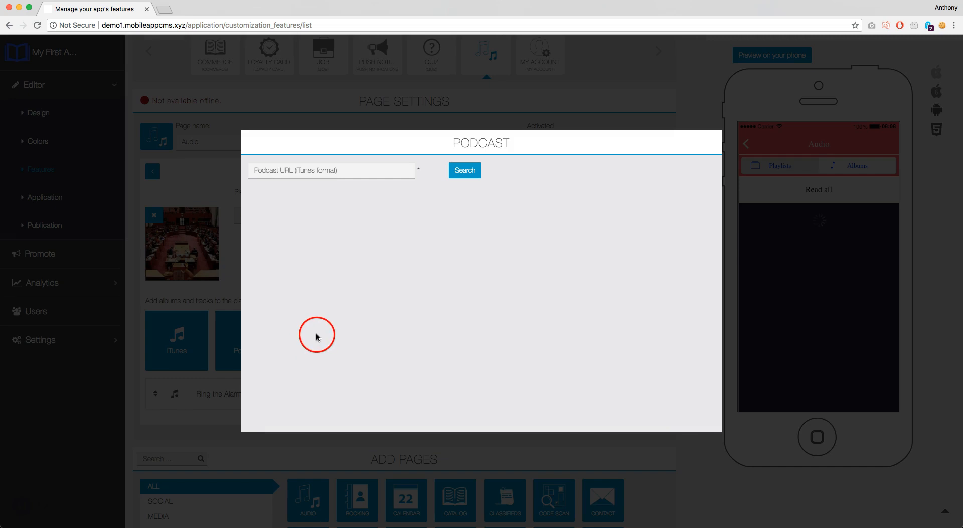
{"action": "left_click", "coordinate": [327, 178]}
{"action": "left_click", "coordinate": [326, 176]}
{"action": "type", "text": "https://www.nasa.gov/rss/dyn/NASAcast_vodcast.rss"}
{"action": "left_click", "coordinate": [451, 171]}
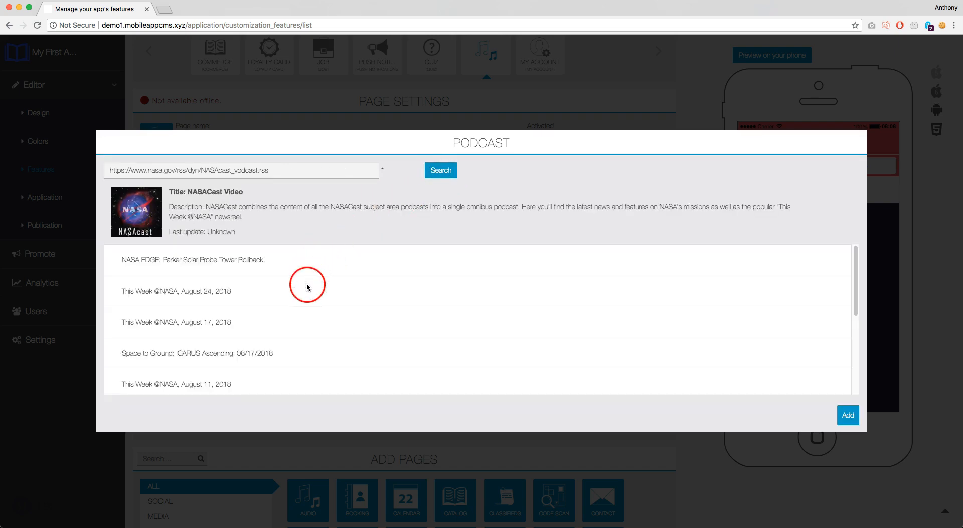
{"action": "left_click", "coordinate": [846, 415]}
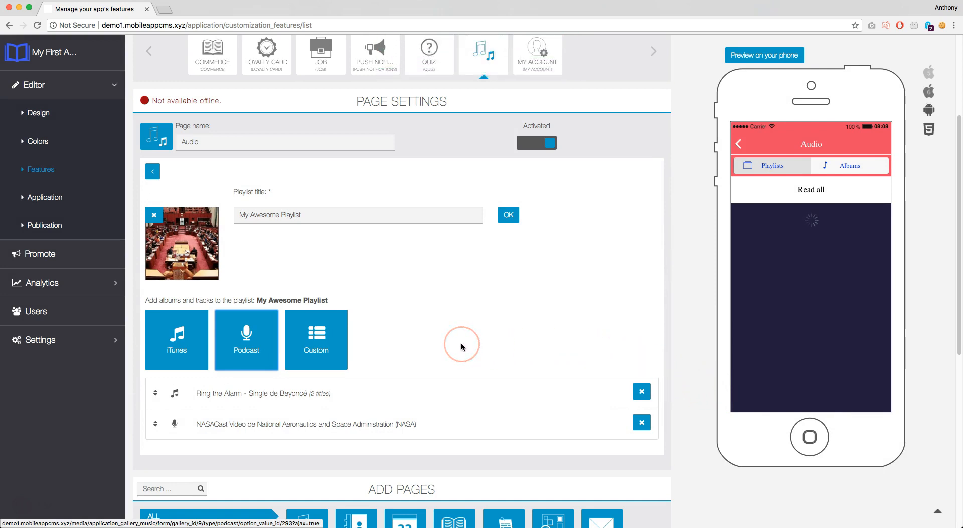
Start a custom album with the artist "Free Music" and BlackTeaLeaves.jpg as its picture.
{"action": "left_click", "coordinate": [326, 345]}
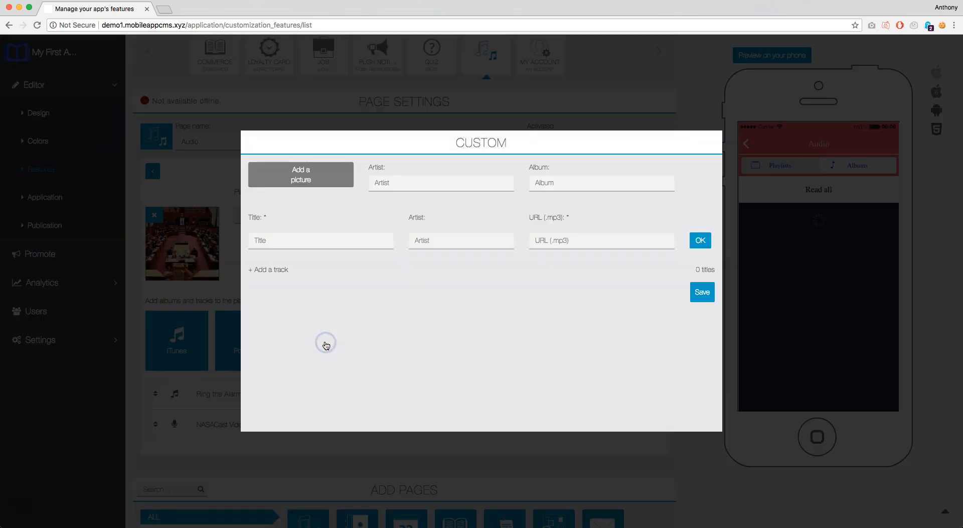
{"action": "left_click", "coordinate": [401, 187]}
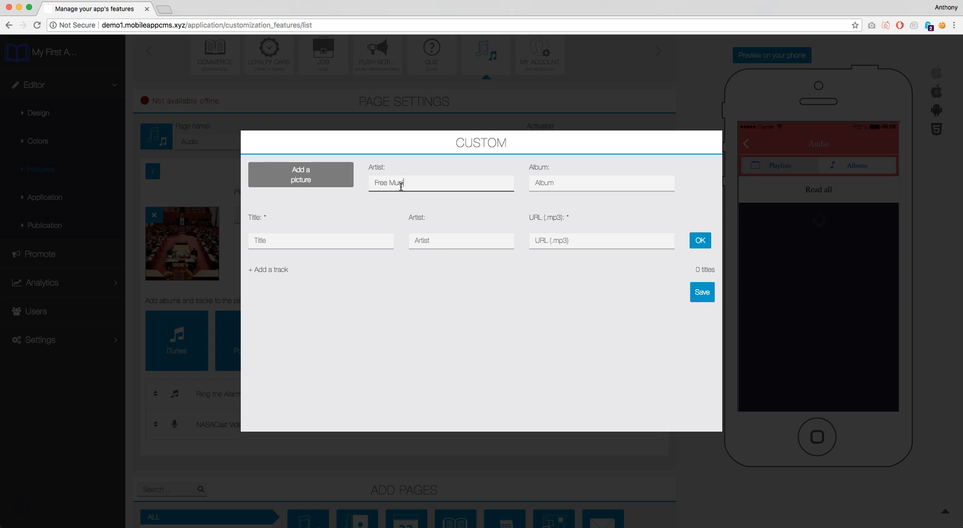
{"action": "left_click", "coordinate": [345, 178]}
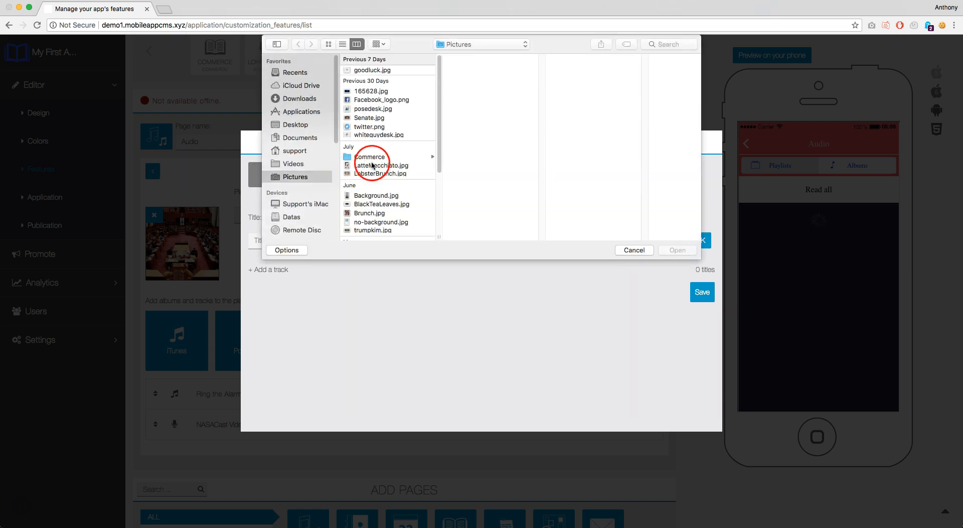
{"action": "left_click", "coordinate": [382, 195]}
{"action": "left_click", "coordinate": [390, 212]}
{"action": "left_click", "coordinate": [397, 206]}
{"action": "left_click", "coordinate": [676, 250]}
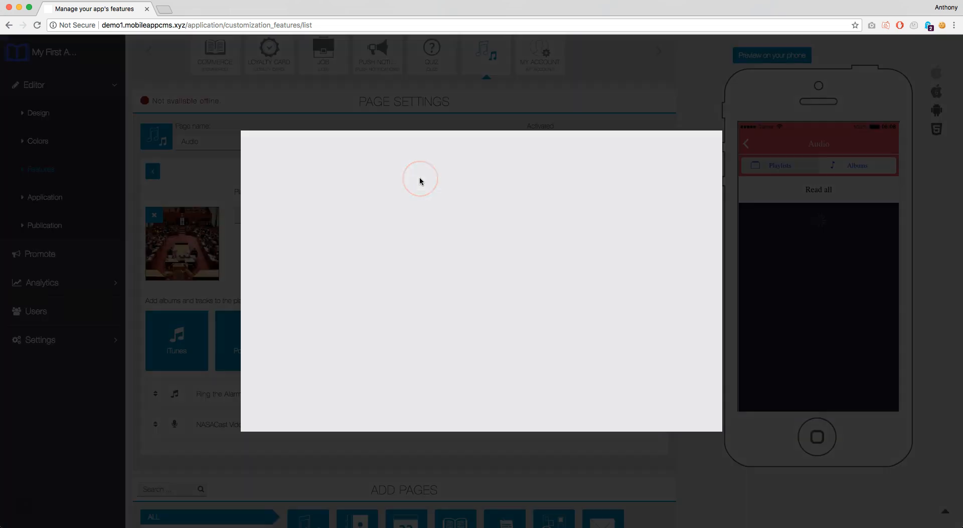
{"action": "left_click", "coordinate": [705, 170]}
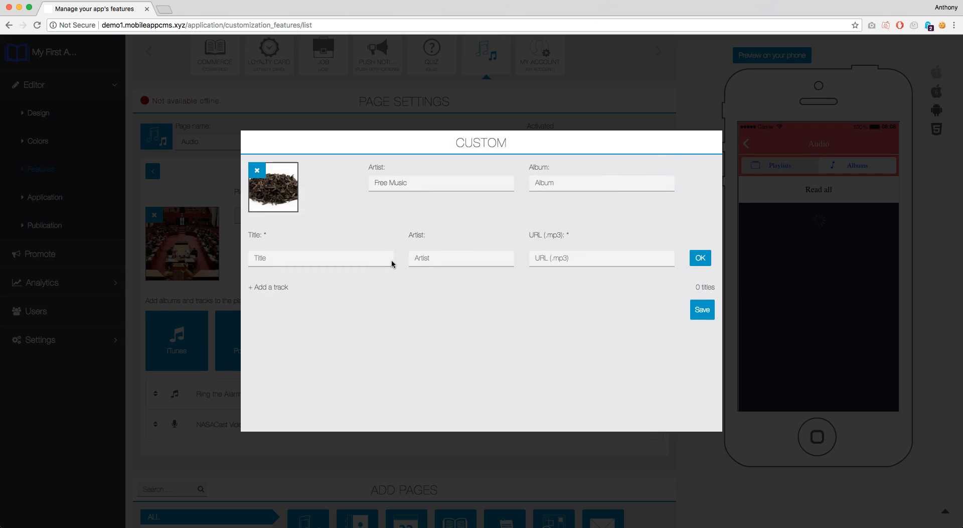
Add a track titled "6LACK" to the custom album, using the site address followed by external/6LACK.mp3 as its URL.
{"action": "left_click", "coordinate": [338, 260]}
{"action": "type", "text": "6LACK"}
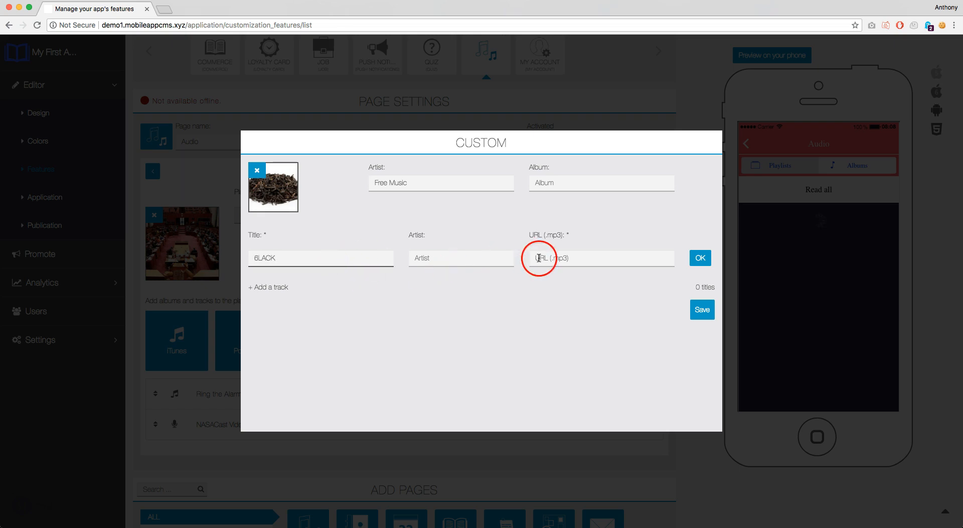
{"action": "left_click_drag", "start_coordinate": [187, 24], "coordinate": [104, 25]}
{"action": "key", "text": "super+c"}
{"action": "left_click", "coordinate": [611, 251]}
{"action": "key", "text": "super+v"}
{"action": "type", "text": "external/"}
{"action": "left_click", "coordinate": [429, 347]}
{"action": "left_click", "coordinate": [660, 259]}
{"action": "type", "text": "6LACK.mp3"}
{"action": "left_click", "coordinate": [700, 258]}
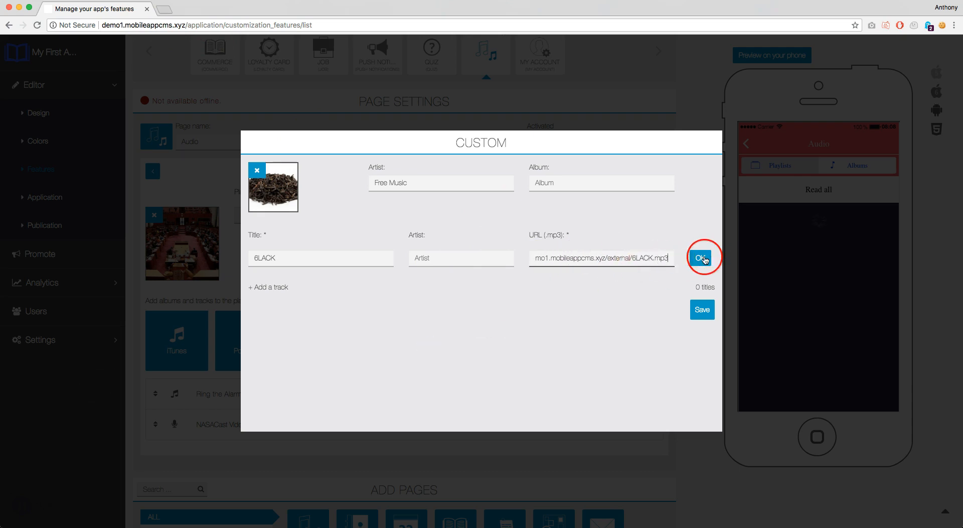
Add the track "Free" by Deniece Williams, using the site address followed by external/DenieceWilliams_Free.mp3 as its URL.
{"action": "left_click", "coordinate": [344, 262]}
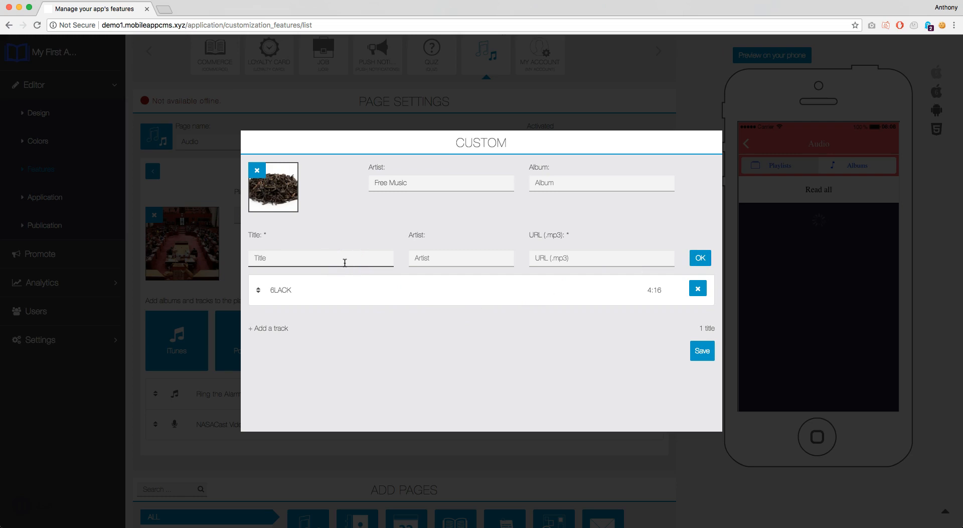
{"action": "key", "text": "Tab"}
{"action": "type", "text": "De"}
{"action": "type", "text": "ms"}
{"action": "key", "text": "Tab"}
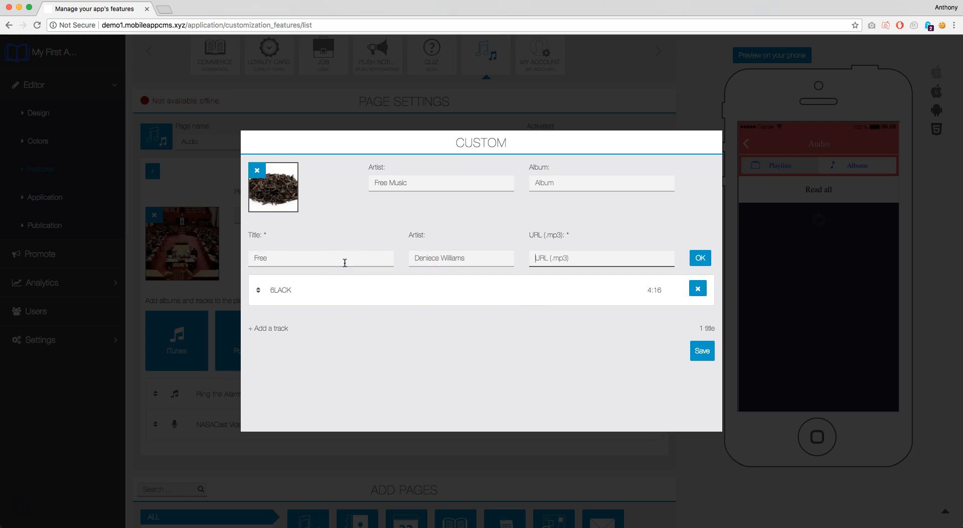
{"action": "left_click_drag", "start_coordinate": [188, 26], "coordinate": [102, 24]}
{"action": "left_click", "coordinate": [602, 258]}
{"action": "key", "text": "super+v"}
{"action": "type", "text": "external/DenieceWilliams_Free.mp3"}
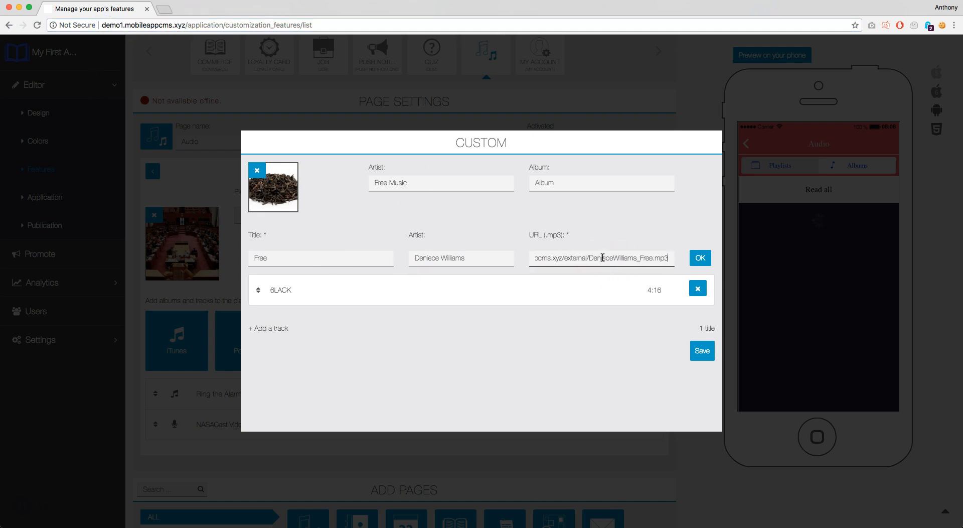
{"action": "left_click", "coordinate": [700, 257]}
Add a track titled "Why Don't We" with the site's WhyDontWe.mp3 URL, and save the custom album to the playlist.
{"action": "left_click", "coordinate": [305, 260]}
{"action": "type", "text": "Why Don't We"}
{"action": "left_click", "coordinate": [574, 255]}
{"action": "key", "text": "super+v"}
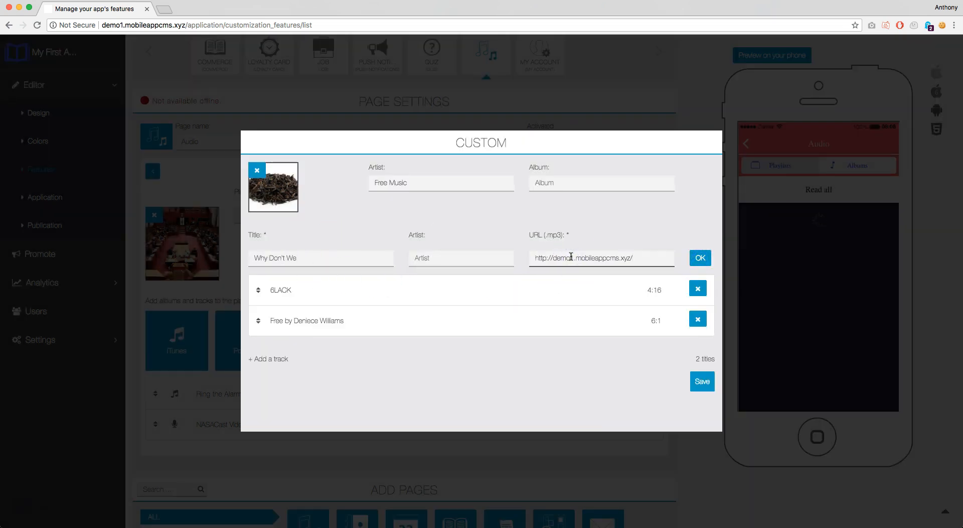
{"action": "type", "text": "/WhyDontWe.mp3"}
{"action": "left_click", "coordinate": [700, 261]}
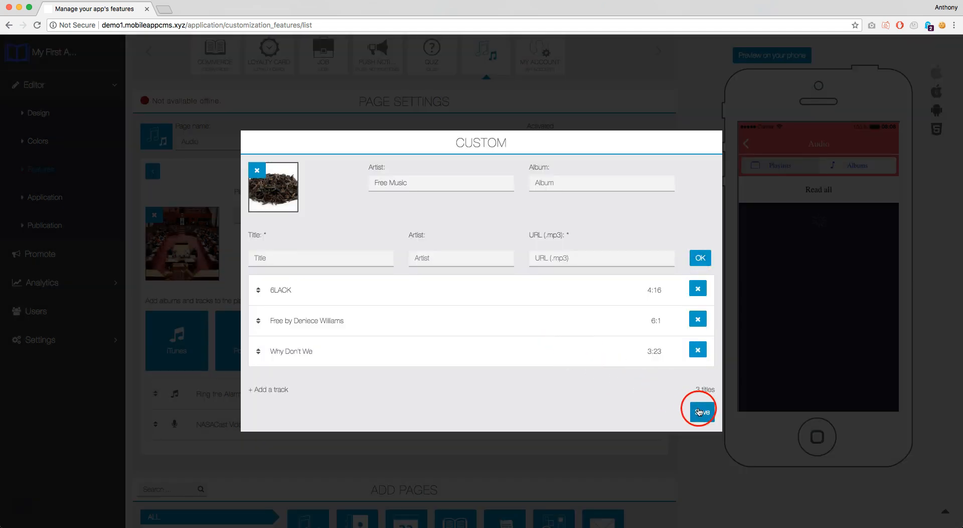
{"action": "left_click", "coordinate": [699, 412]}
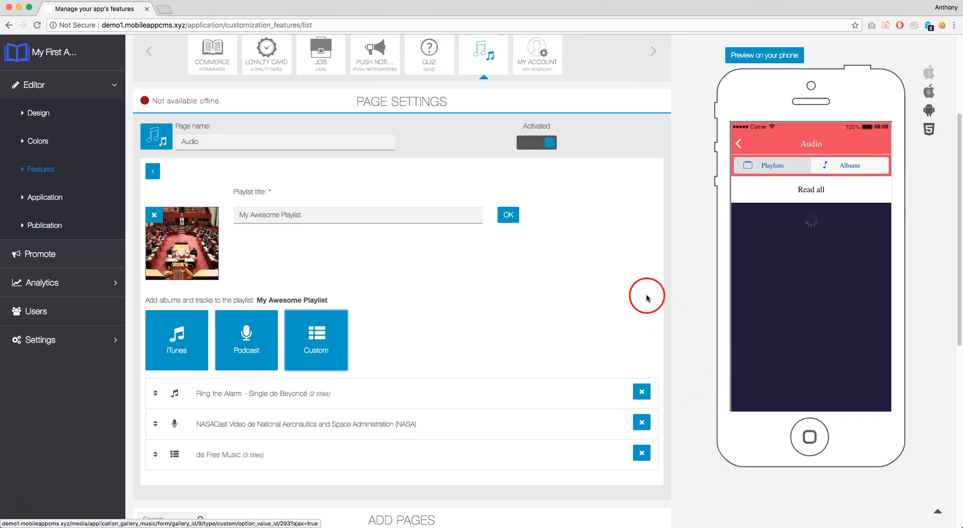
Reload the features page, block the site's file storage request and open the Audio page in the phone preview.
{"action": "scroll", "coordinate": [633, 276], "scroll_direction": "down", "scroll_amount": 1}
{"action": "left_click", "coordinate": [633, 276]}
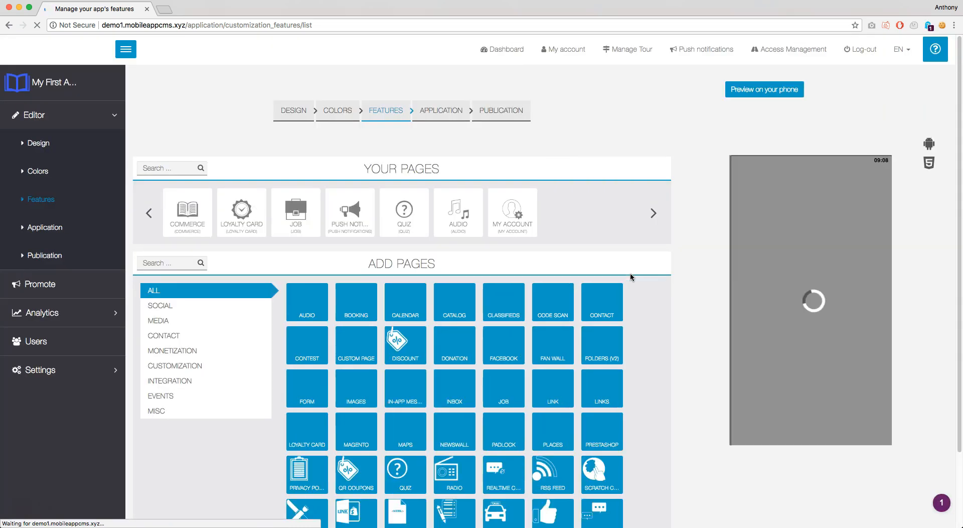
{"action": "left_click", "coordinate": [576, 268]}
{"action": "scroll", "coordinate": [497, 254], "scroll_direction": "down", "scroll_amount": 3}
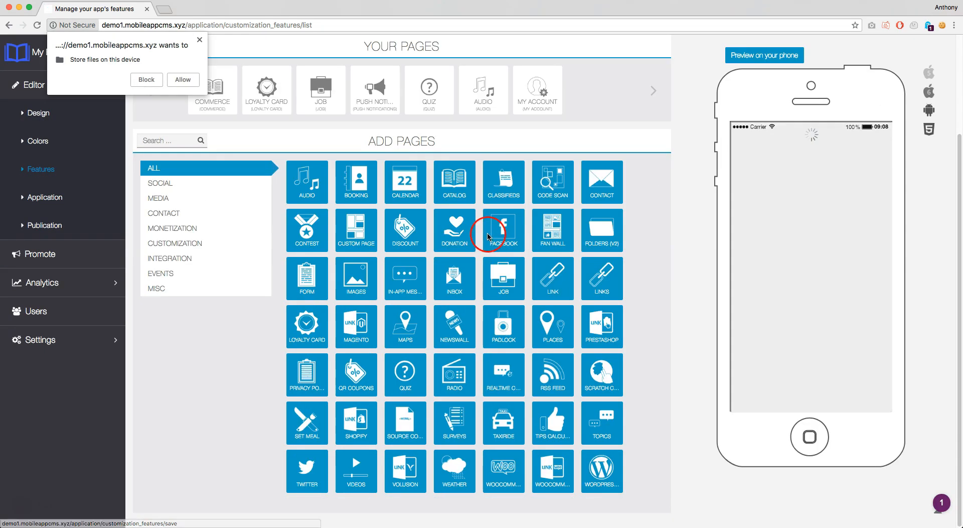
{"action": "left_click", "coordinate": [156, 81]}
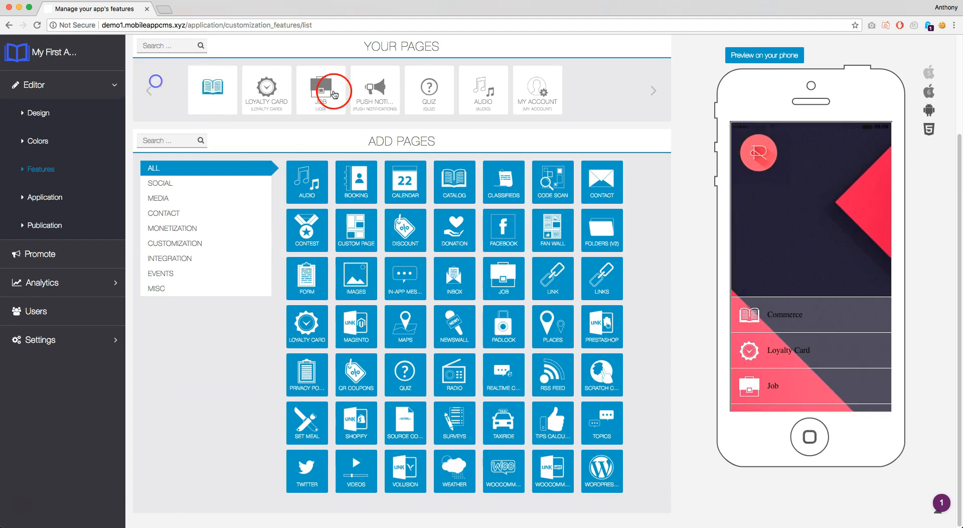
{"action": "left_click", "coordinate": [482, 93]}
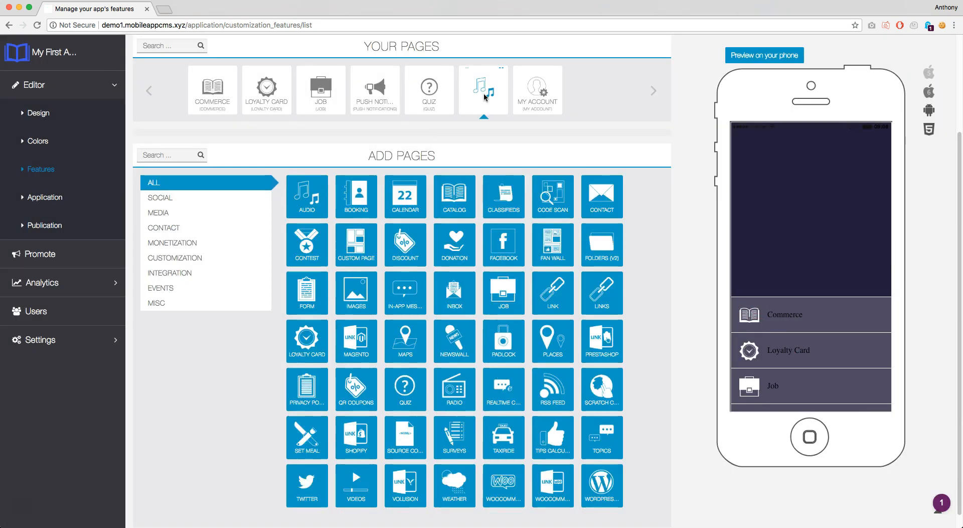
{"action": "left_click", "coordinate": [500, 119]}
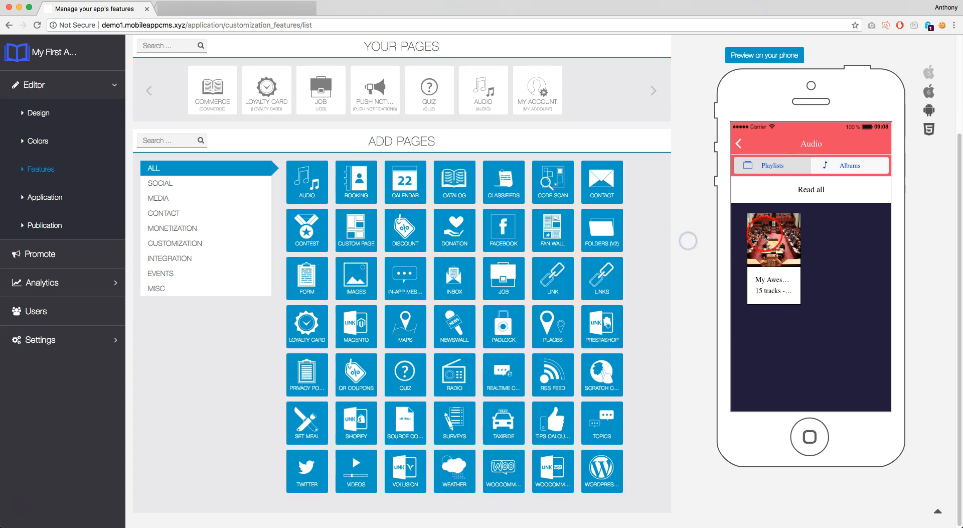
Open My Awesome Playlist in the phone preview, then play and pause the first track of the Ring the Alarm album.
{"action": "left_click", "coordinate": [750, 247]}
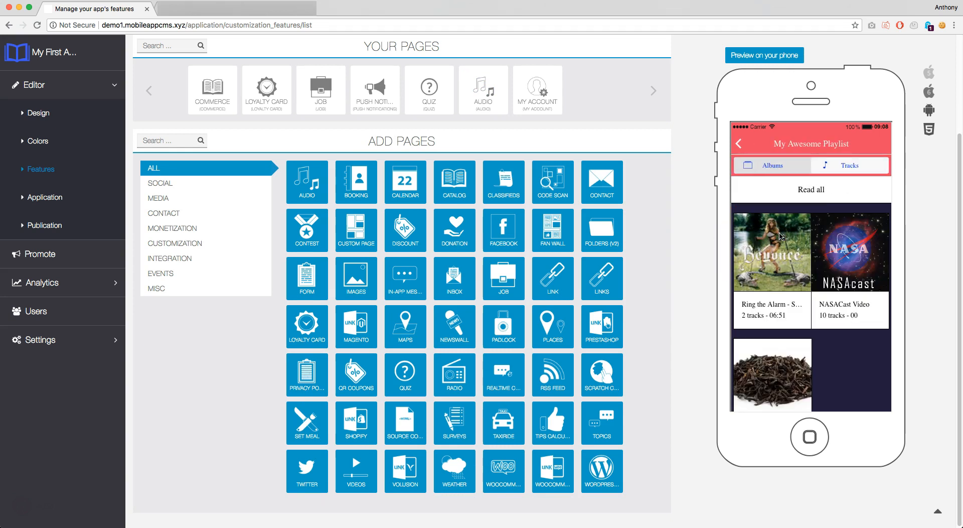
{"action": "left_click", "coordinate": [794, 249]}
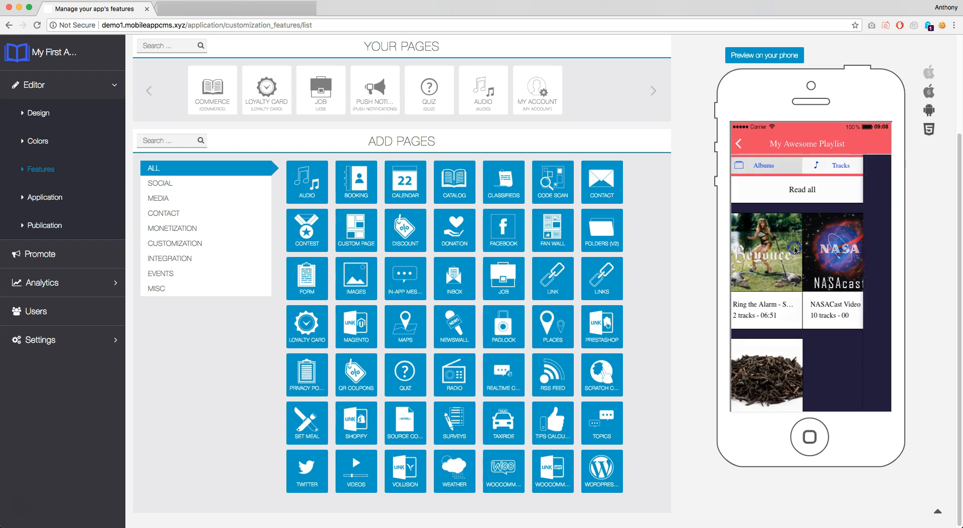
{"action": "left_click", "coordinate": [798, 242]}
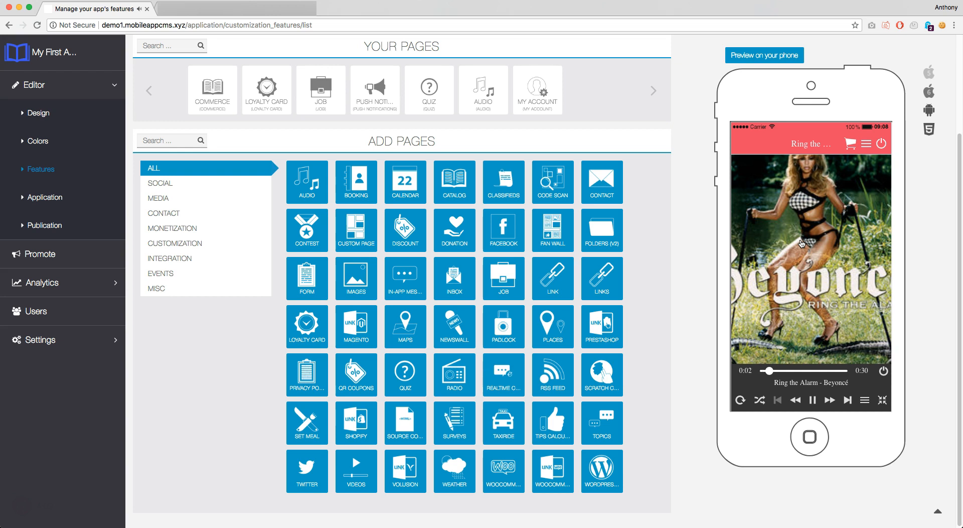
{"action": "left_click", "coordinate": [813, 400]}
{"action": "left_click", "coordinate": [815, 400]}
View the player's track queue, close the player and return to the playlist's albums.
{"action": "left_click", "coordinate": [870, 145]}
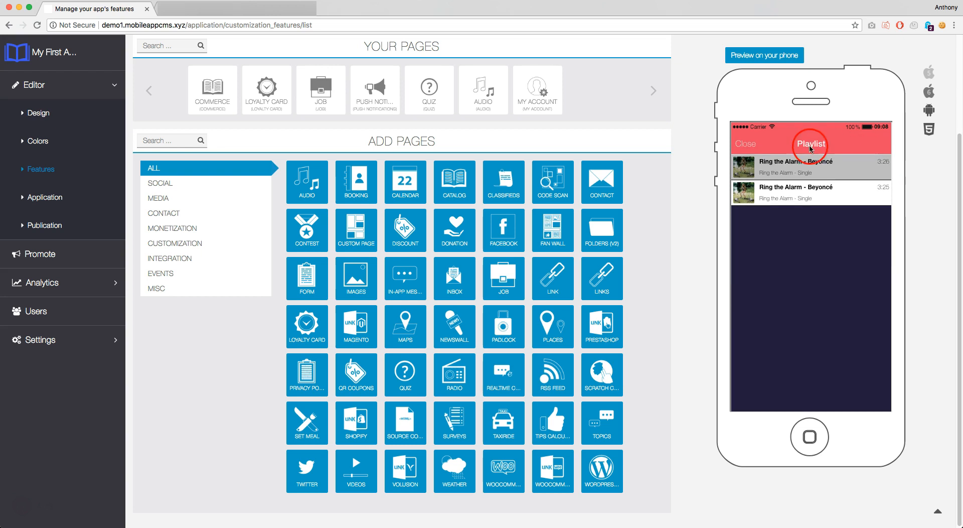
{"action": "left_click", "coordinate": [741, 145]}
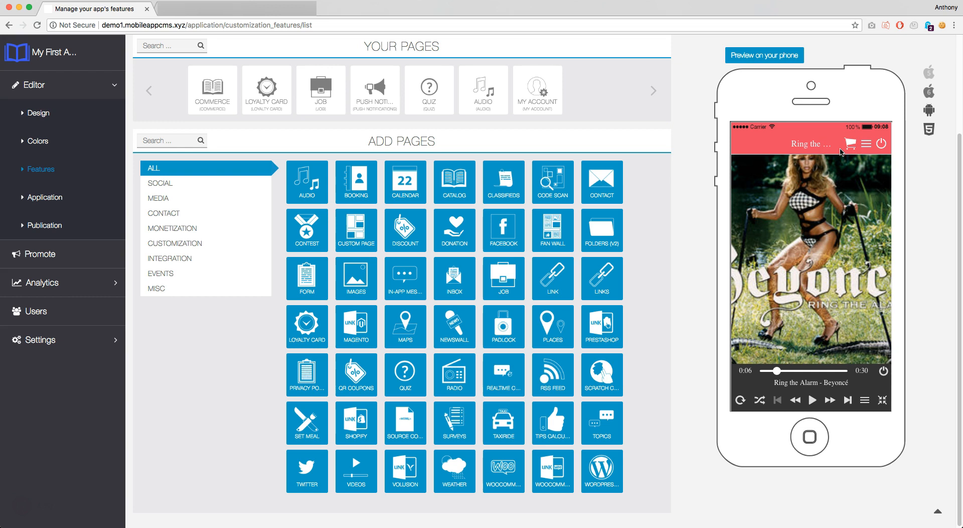
{"action": "left_click", "coordinate": [884, 144]}
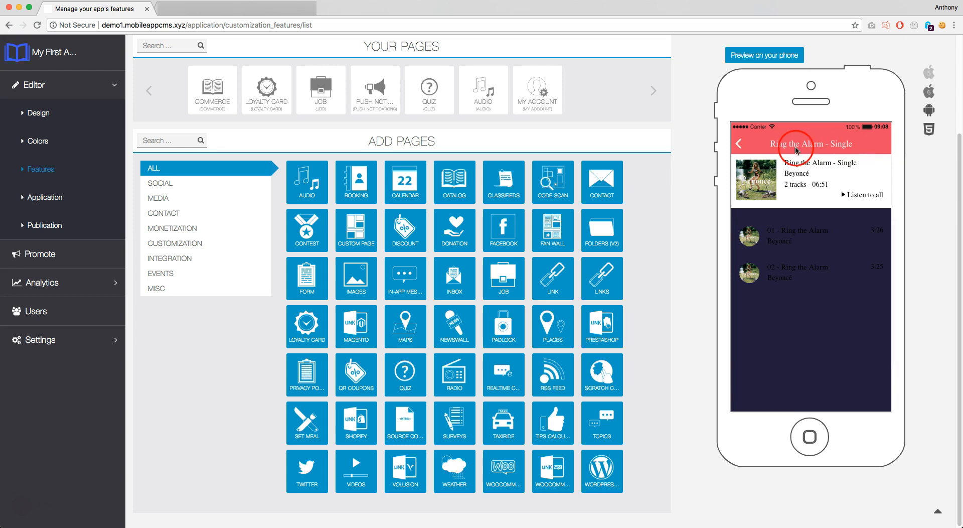
{"action": "left_click", "coordinate": [740, 143]}
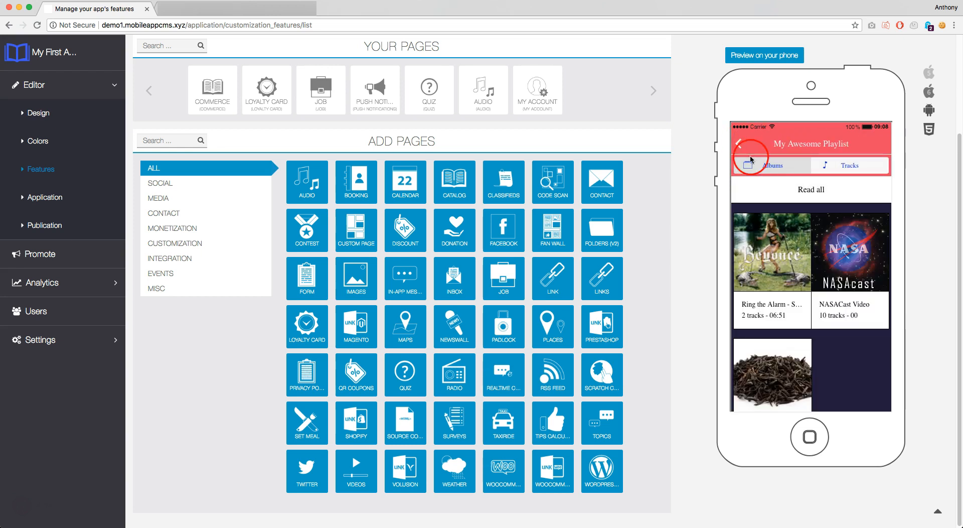
Test the first NASACast Video episode in the preview, close the player and return to the playlist's albums.
{"action": "left_click", "coordinate": [850, 255]}
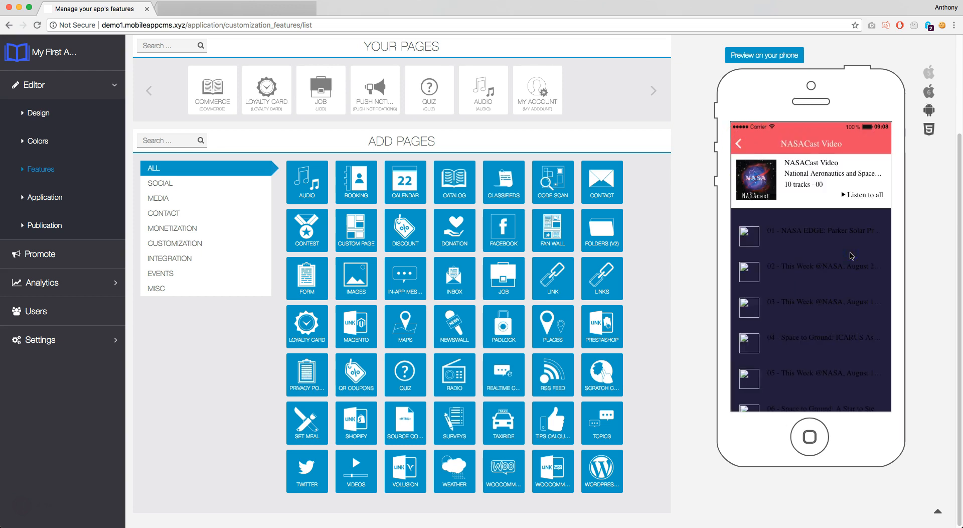
{"action": "left_click", "coordinate": [840, 236]}
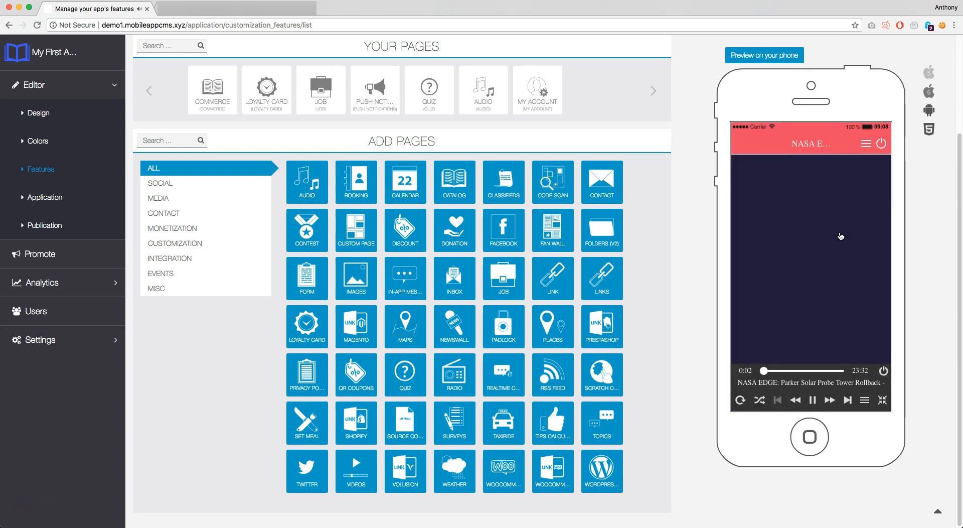
{"action": "left_click", "coordinate": [812, 400]}
{"action": "left_click", "coordinate": [884, 372]}
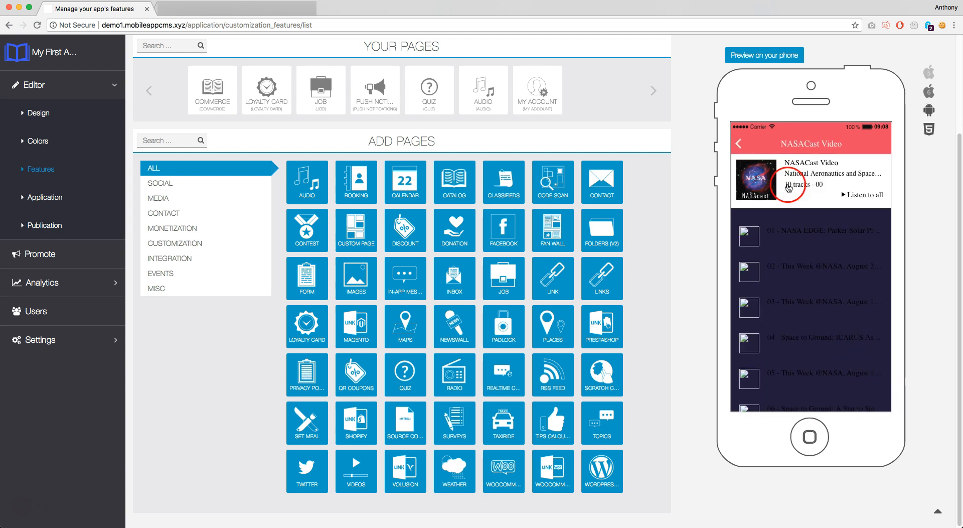
{"action": "left_click", "coordinate": [739, 144]}
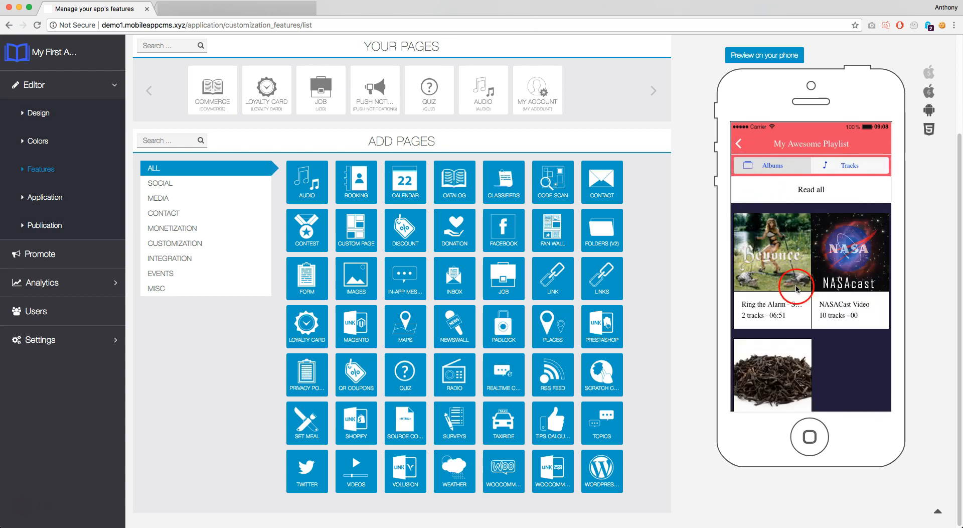
Test the 6LACK track of the Free Music album, minimize and close the player, and return to the playlist.
{"action": "left_click", "coordinate": [789, 357]}
{"action": "left_click", "coordinate": [799, 231]}
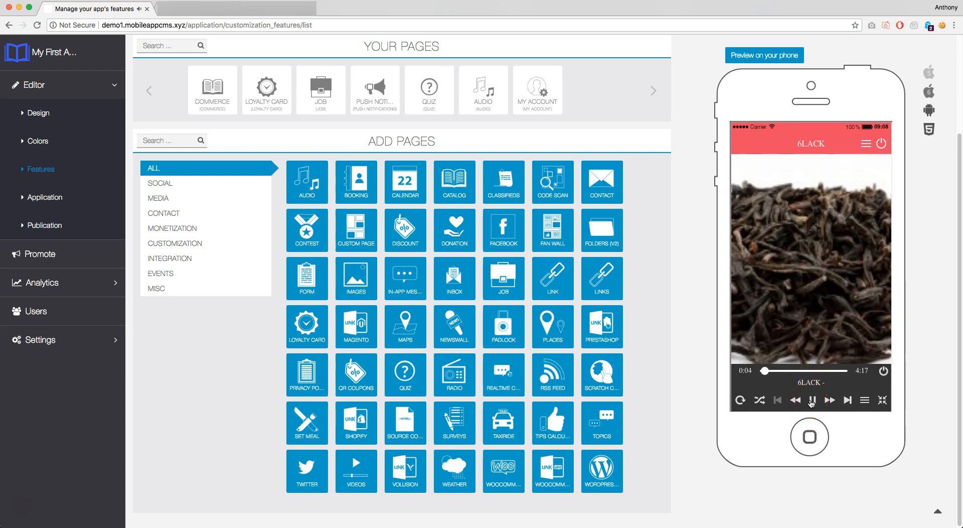
{"action": "left_click", "coordinate": [852, 401]}
{"action": "left_click", "coordinate": [875, 401]}
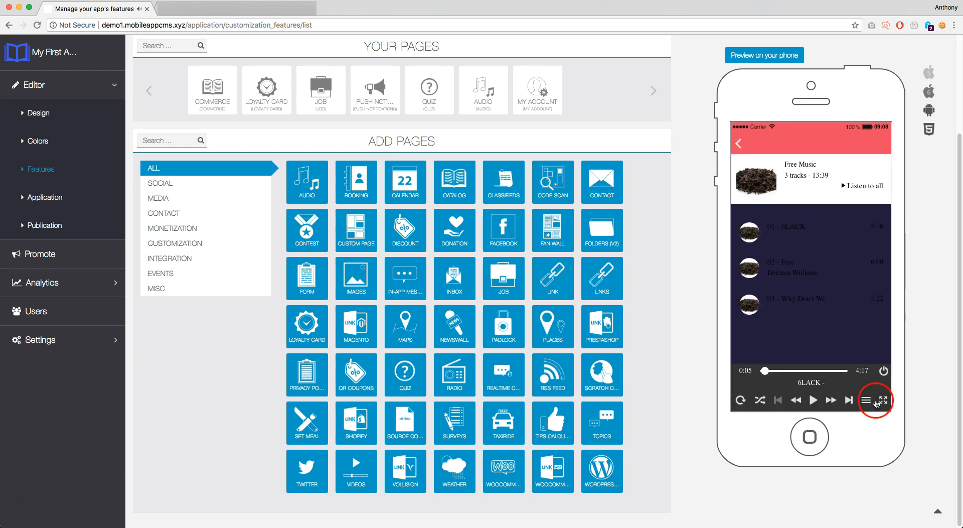
{"action": "left_click", "coordinate": [882, 372]}
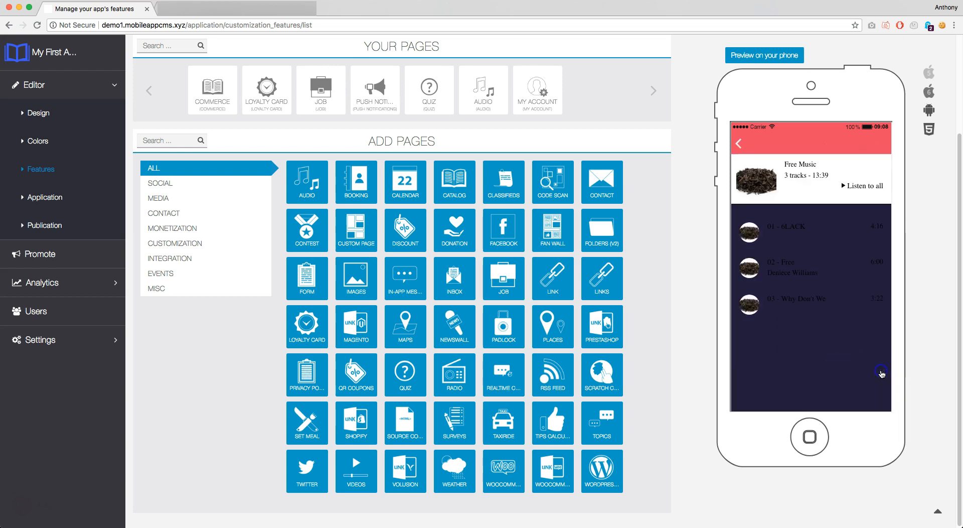
{"action": "left_click", "coordinate": [740, 147]}
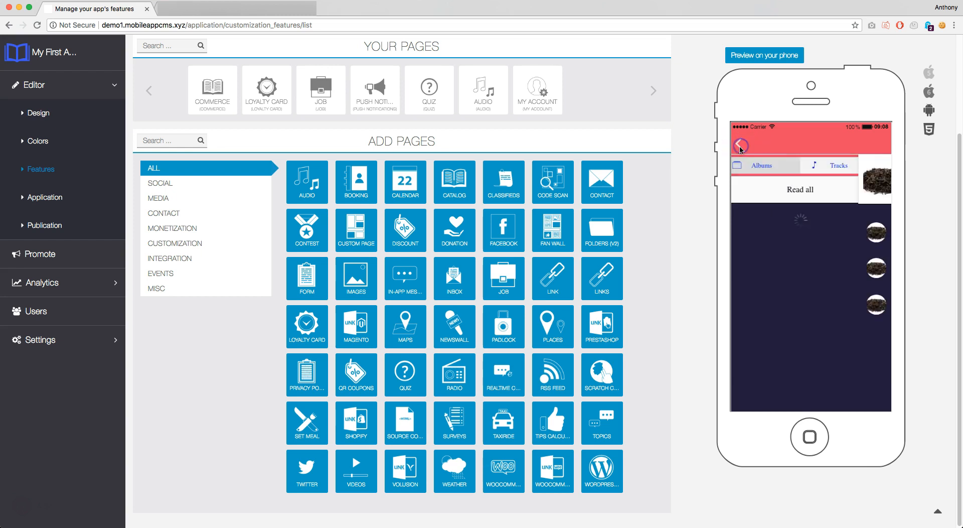
Show the playlist's individual tracks in the preview and look through the list.
{"action": "left_click", "coordinate": [847, 170]}
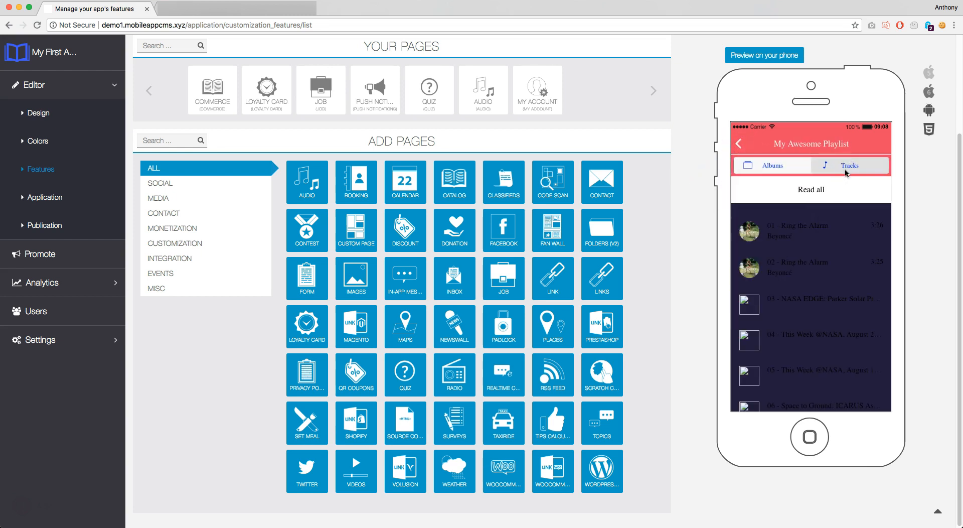
{"action": "left_click_drag", "start_coordinate": [836, 336], "coordinate": [848, 224]}
{"action": "left_click_drag", "start_coordinate": [840, 335], "coordinate": [848, 355]}
{"action": "left_click_drag", "start_coordinate": [803, 246], "coordinate": [692, 205]}
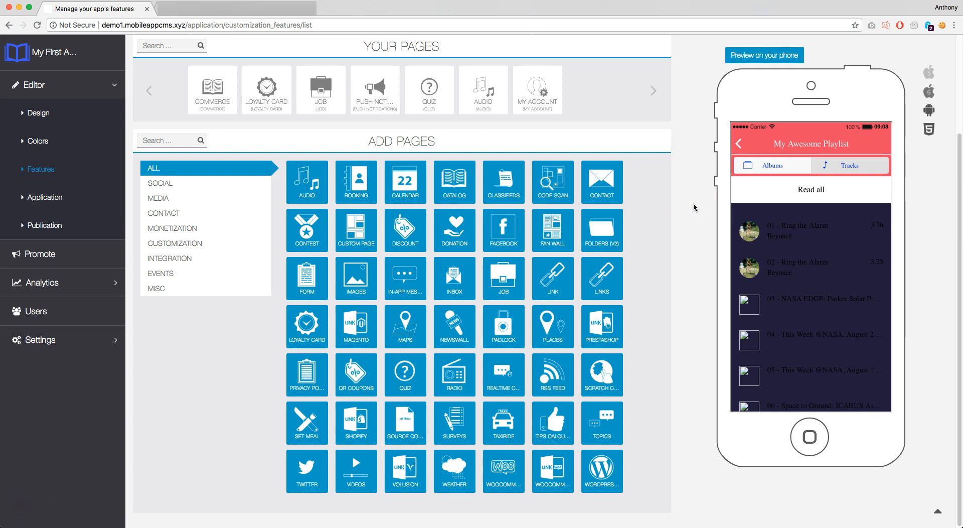